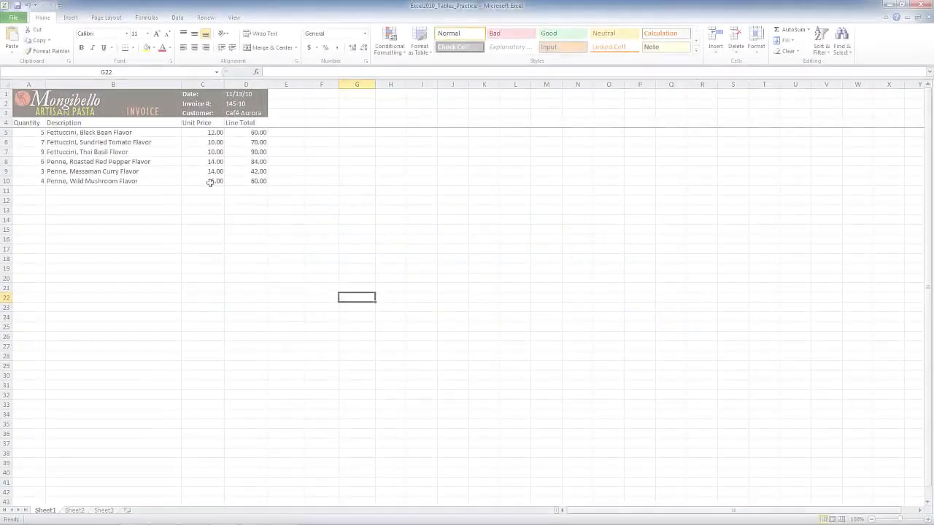
- Format the invoice range A4:D10 as a table with headers, using the light orange banded style
{"action": "left_click", "coordinate": [173, 199]}
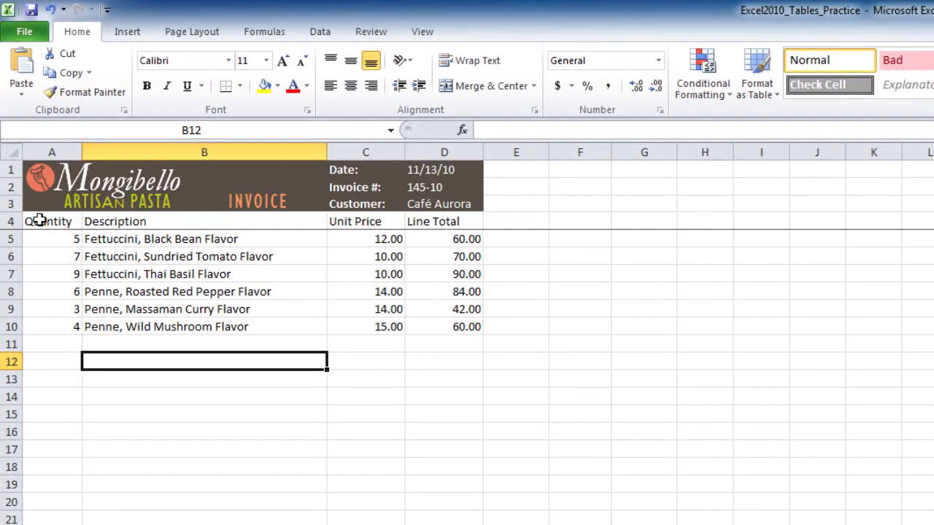
{"action": "left_click_drag", "start_coordinate": [39, 220], "coordinate": [471, 332]}
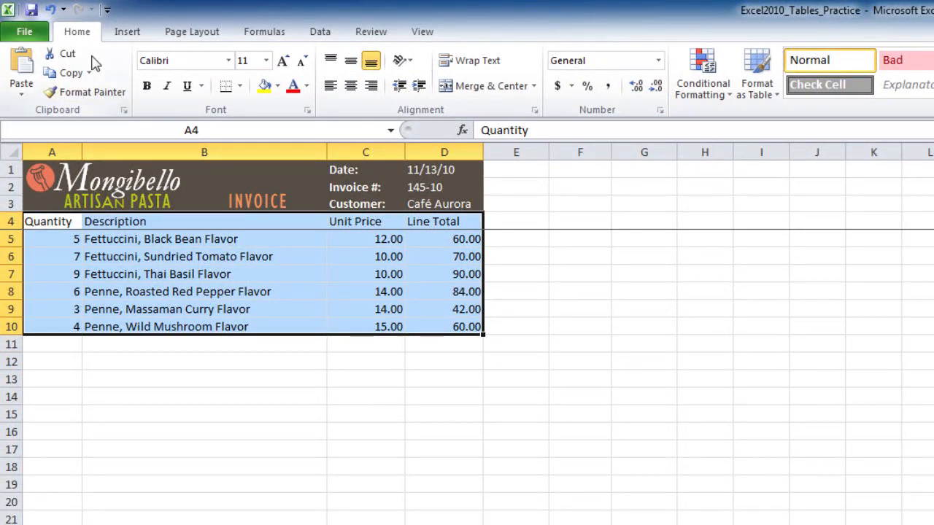
{"action": "left_click", "coordinate": [768, 102]}
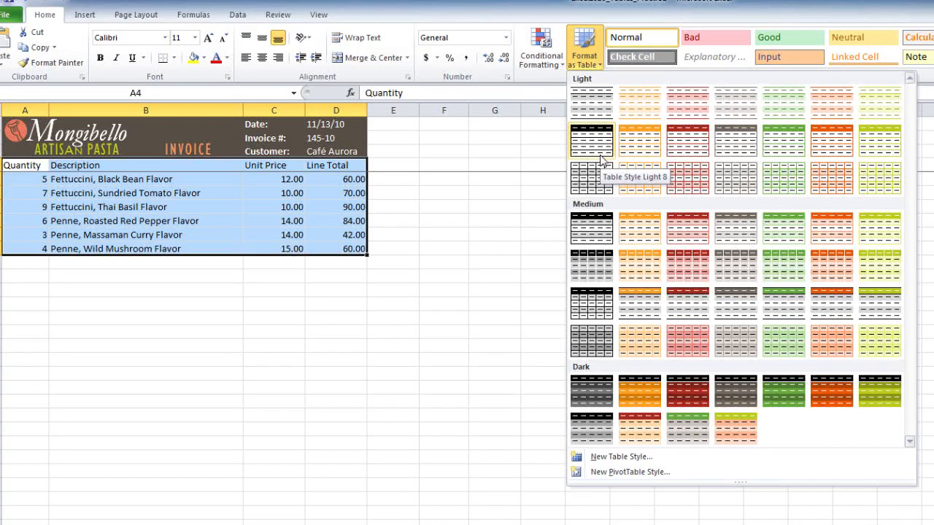
{"action": "left_click", "coordinate": [632, 114]}
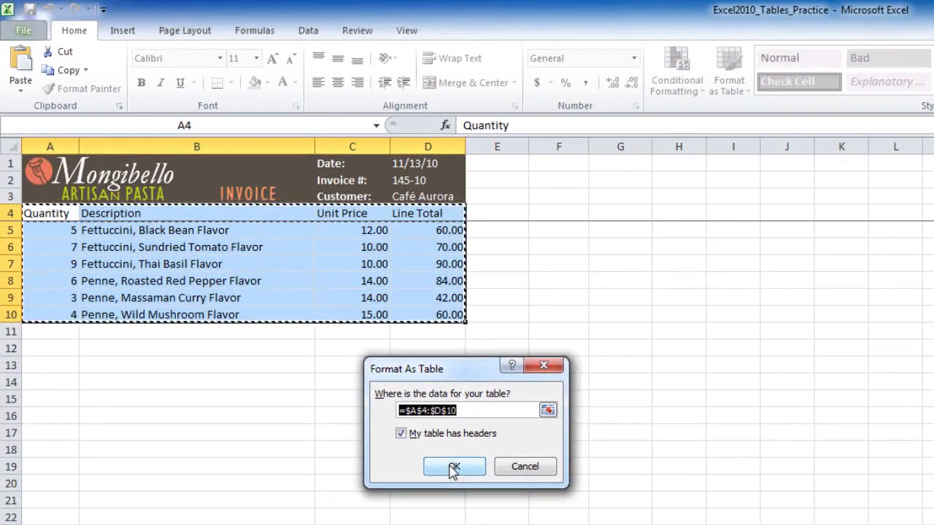
{"action": "left_click", "coordinate": [453, 467]}
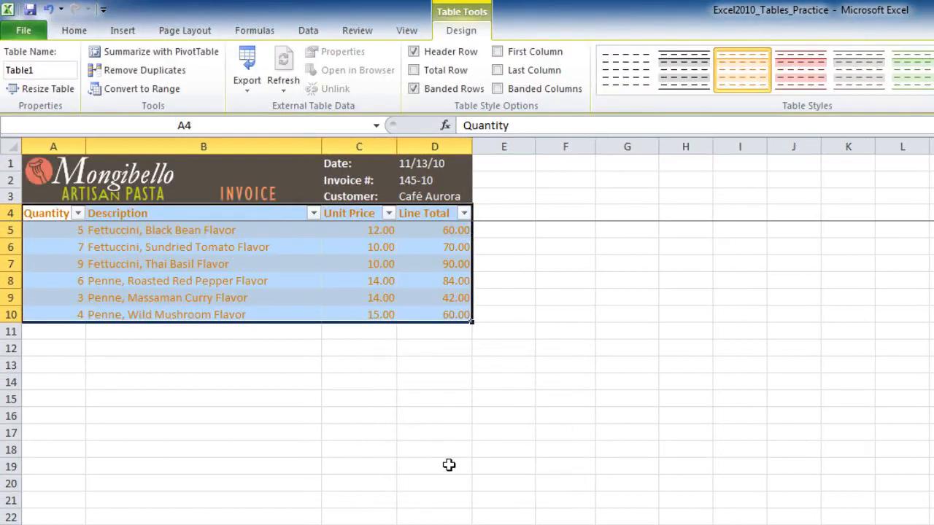
- Look through the sort and filter options of the Quantity, Description, Unit Price and Line Total columns
{"action": "left_click", "coordinate": [78, 213]}
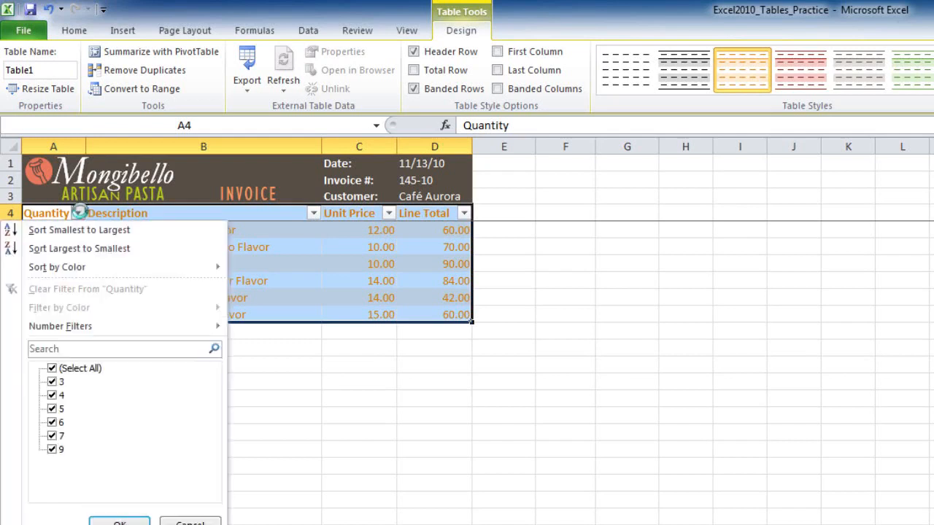
{"action": "left_click", "coordinate": [315, 216]}
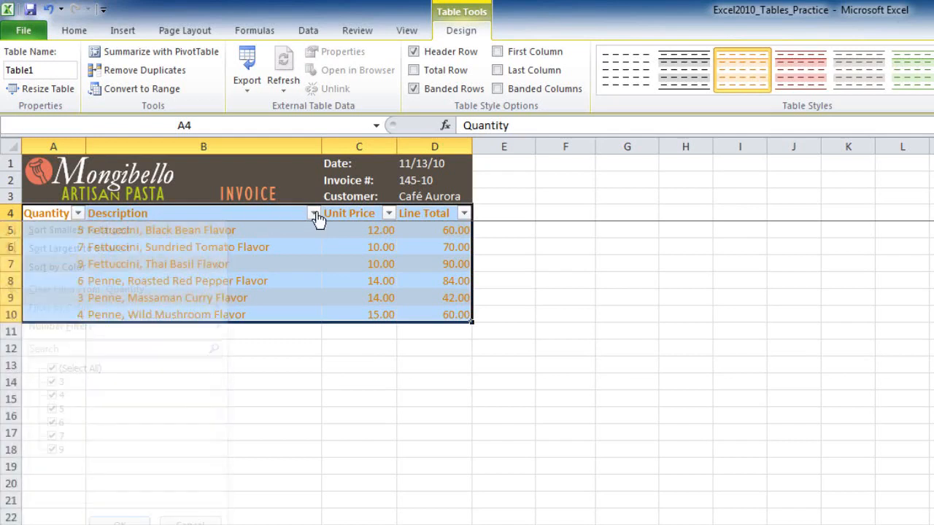
{"action": "left_click", "coordinate": [389, 213]}
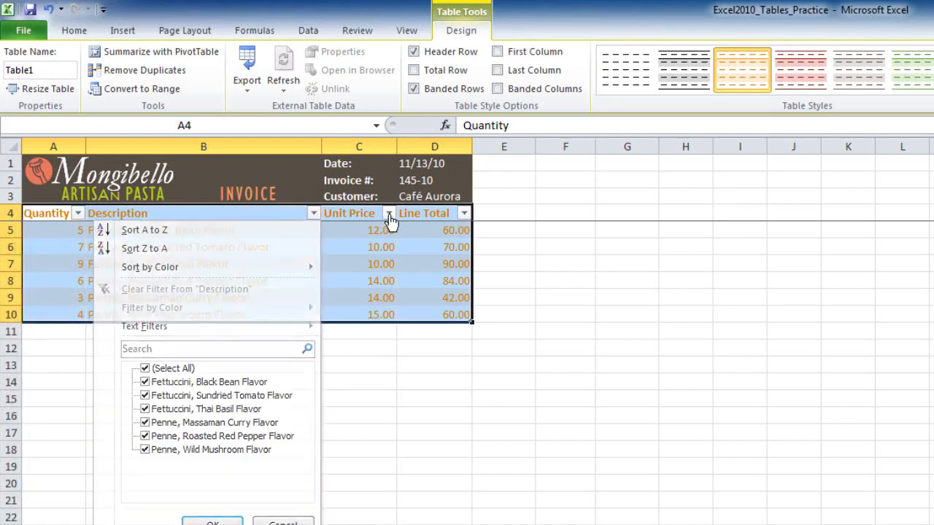
{"action": "left_click", "coordinate": [464, 214]}
{"action": "left_click", "coordinate": [464, 214]}
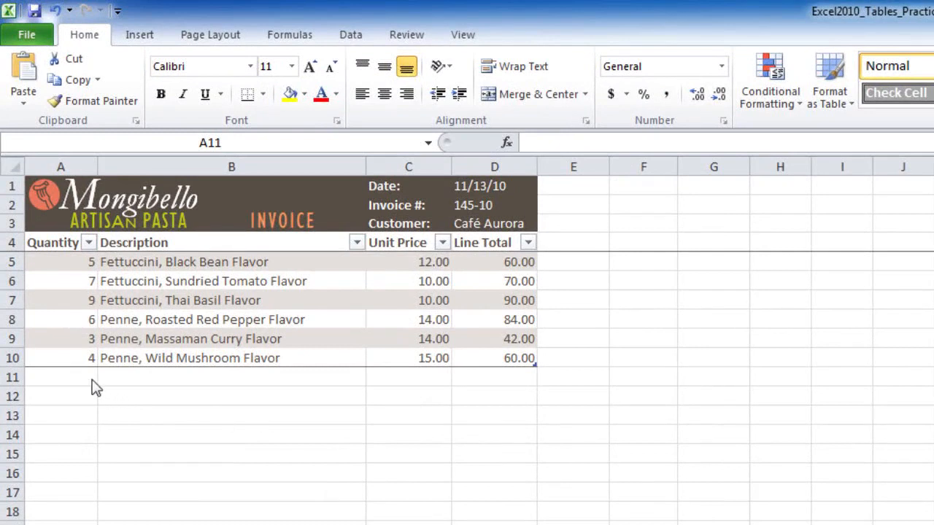
- Resize the invoice table to cover the range A4:D16
{"action": "left_click", "coordinate": [74, 261]}
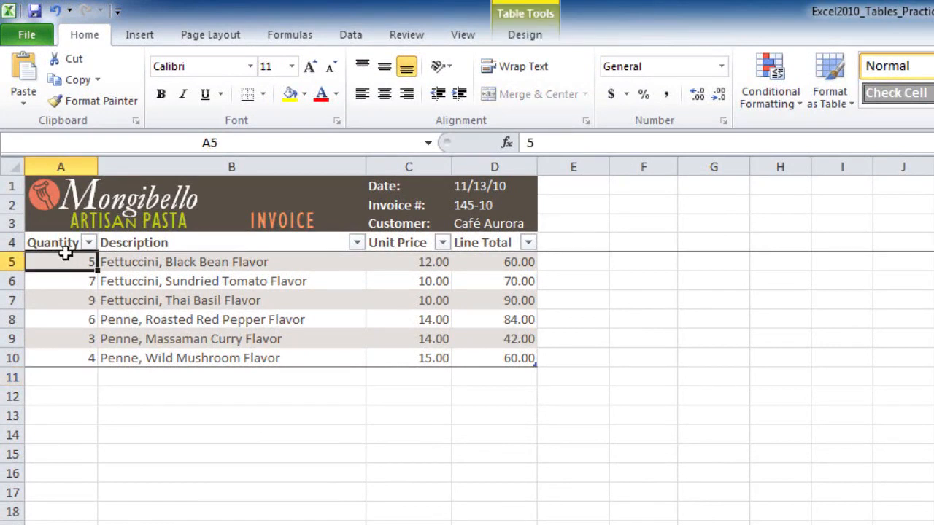
{"action": "left_click", "coordinate": [63, 243]}
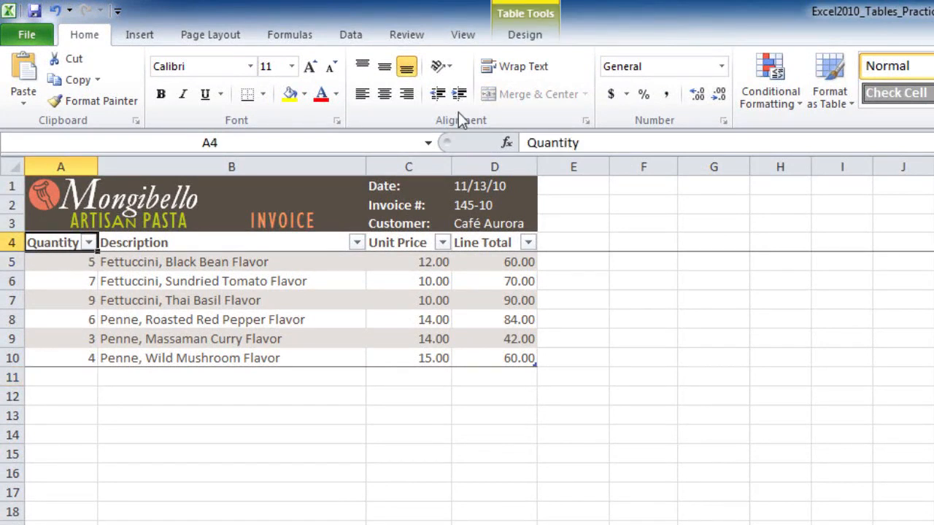
{"action": "left_click", "coordinate": [525, 36]}
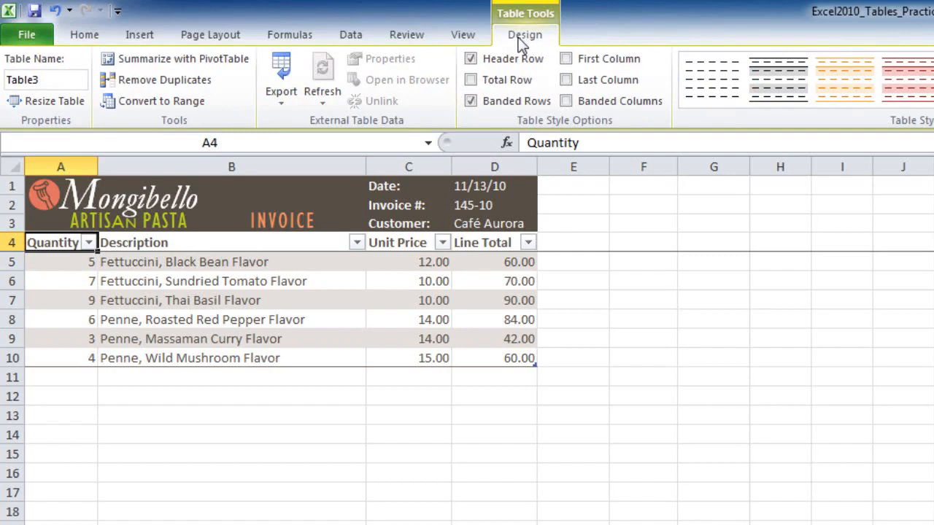
{"action": "left_click", "coordinate": [71, 107]}
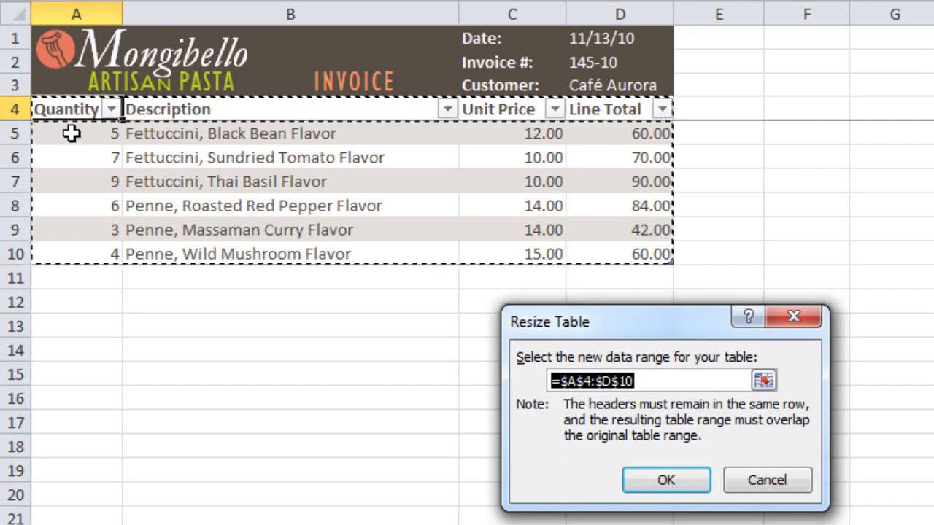
{"action": "left_click_drag", "start_coordinate": [77, 111], "coordinate": [578, 396]}
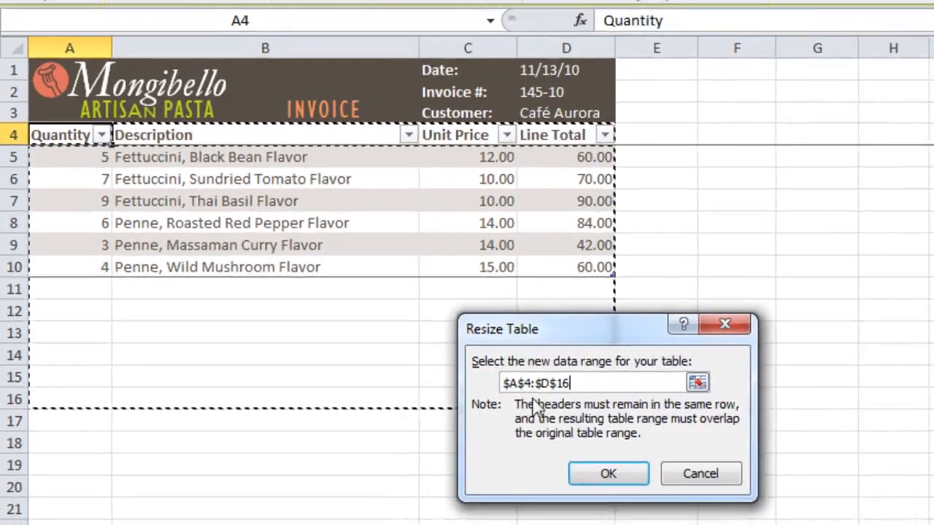
{"action": "left_click", "coordinate": [658, 486]}
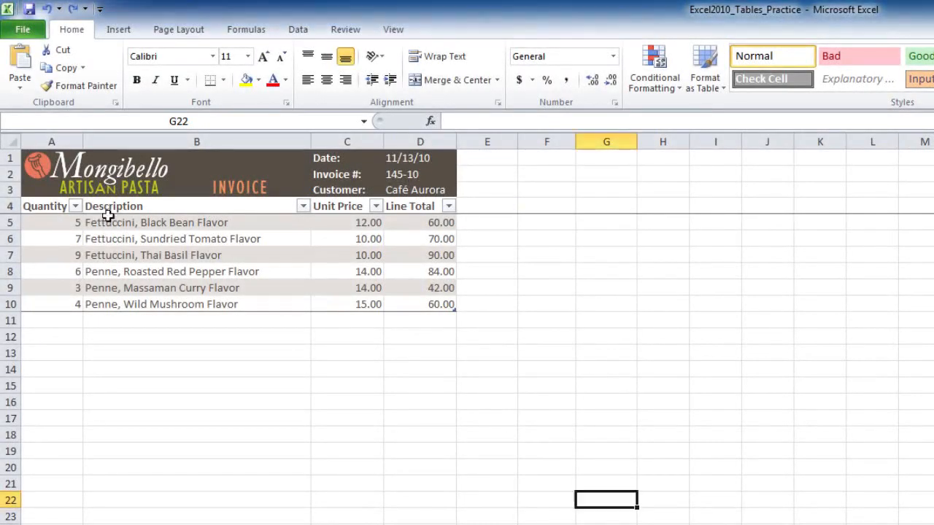
- Apply the light red banded style to the invoice table, and replace it with the red style in the first Medium row
{"action": "left_click", "coordinate": [111, 219]}
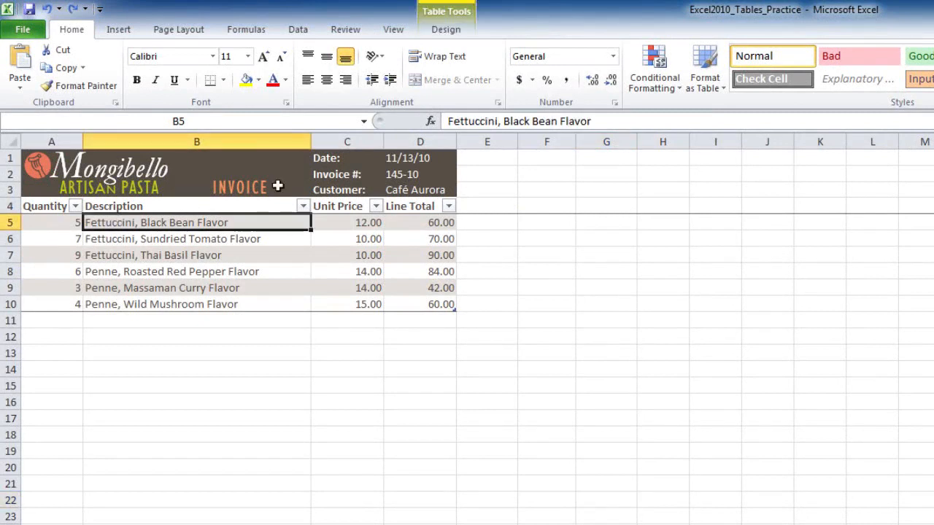
{"action": "left_click", "coordinate": [447, 31]}
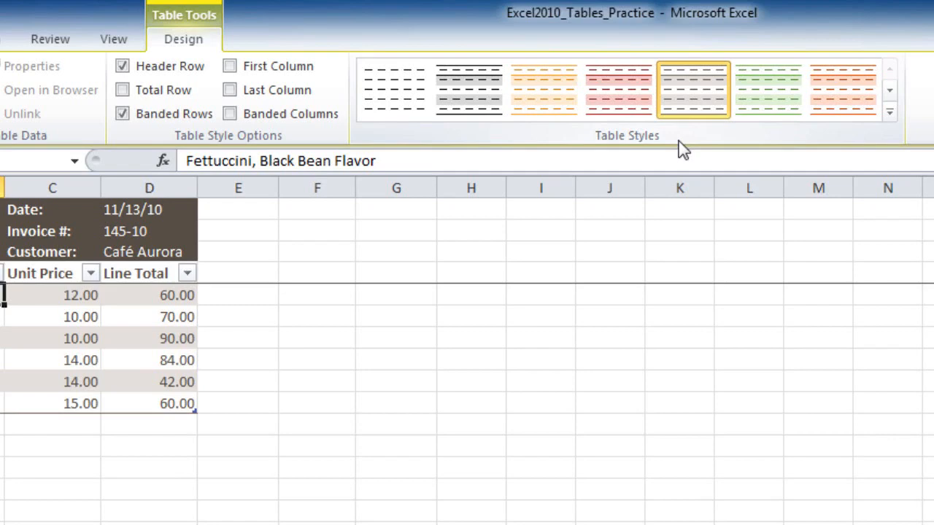
{"action": "left_click", "coordinate": [620, 115]}
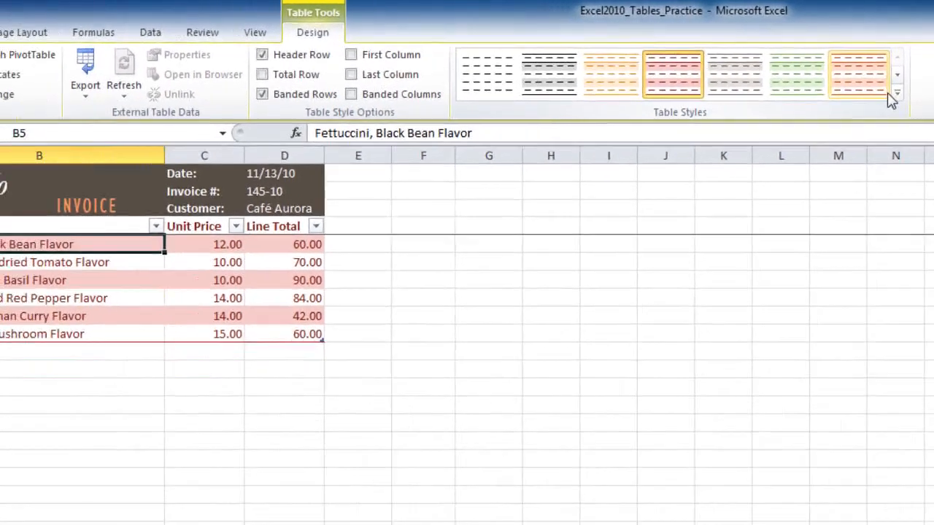
{"action": "left_click", "coordinate": [896, 94]}
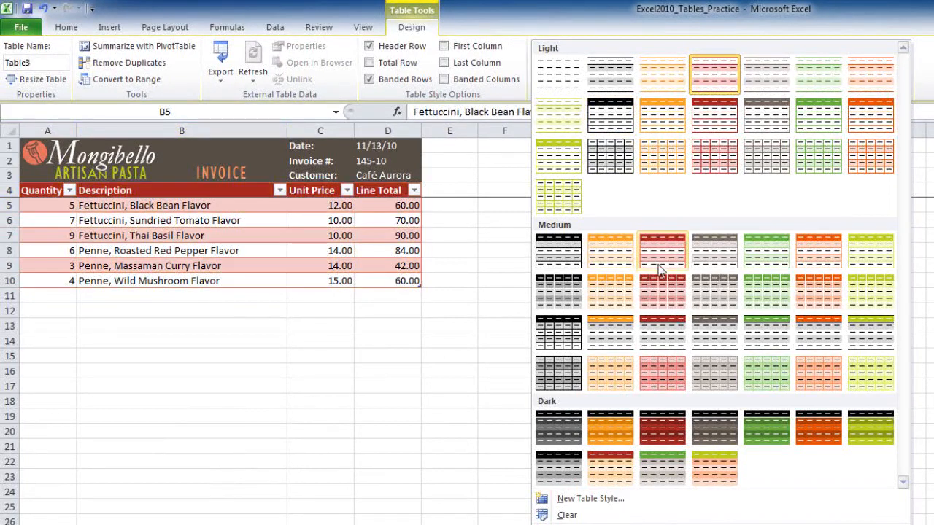
{"action": "left_click", "coordinate": [661, 267]}
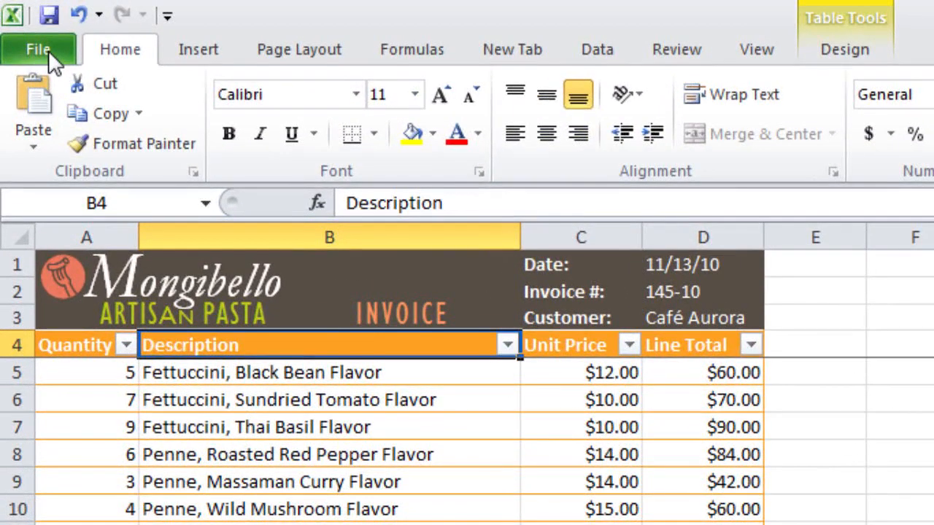
- Create a new workbook from the Expense Report sample template
{"action": "left_click", "coordinate": [48, 50]}
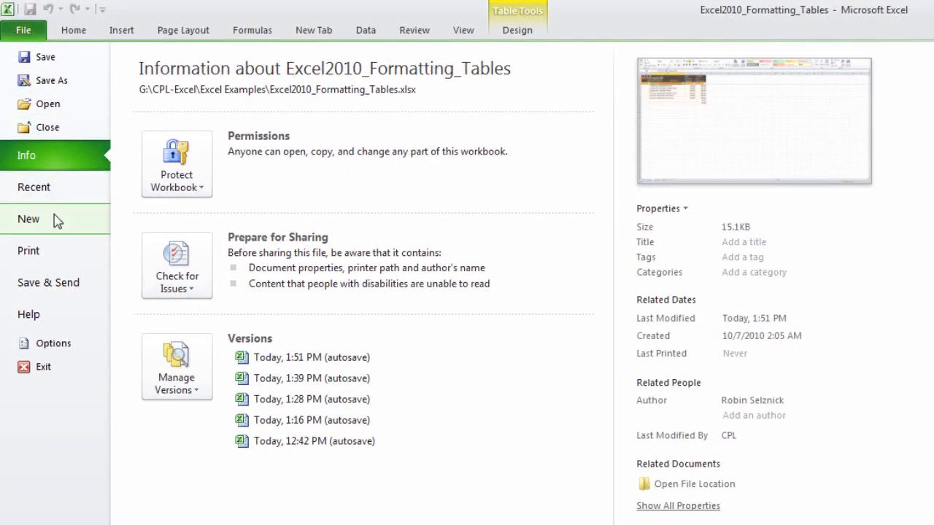
{"action": "left_click", "coordinate": [57, 221]}
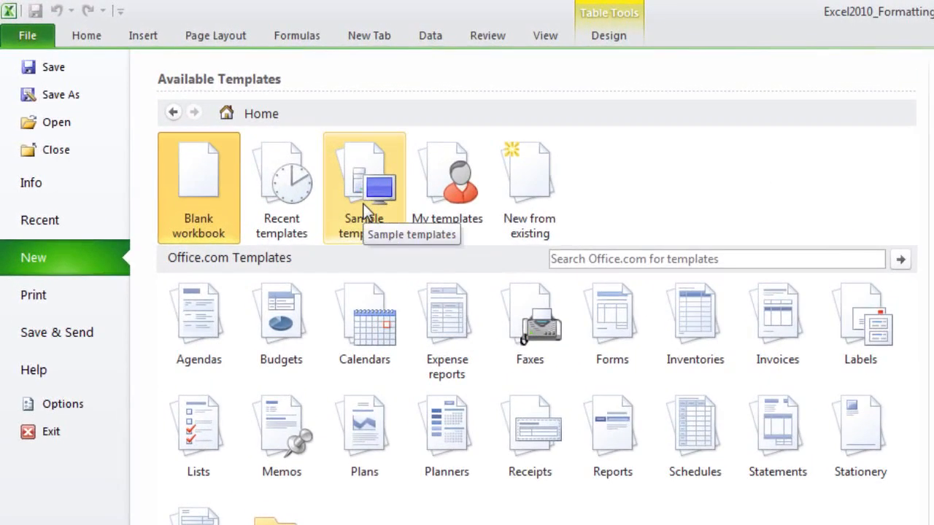
{"action": "left_click", "coordinate": [364, 205]}
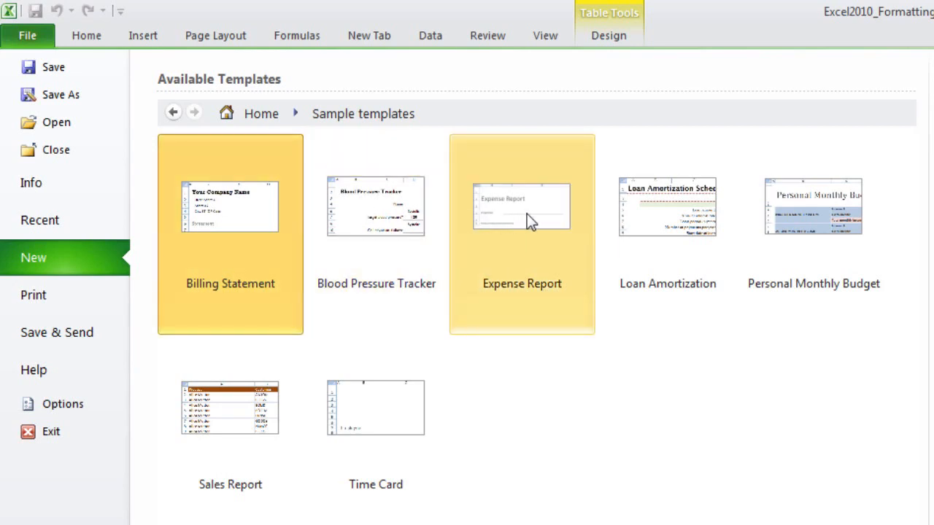
{"action": "left_click", "coordinate": [527, 214]}
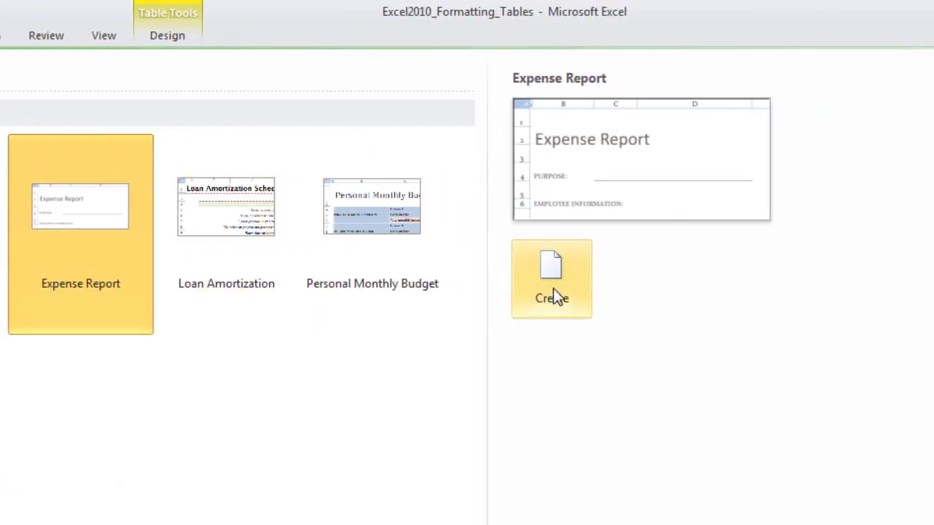
{"action": "left_click", "coordinate": [553, 292]}
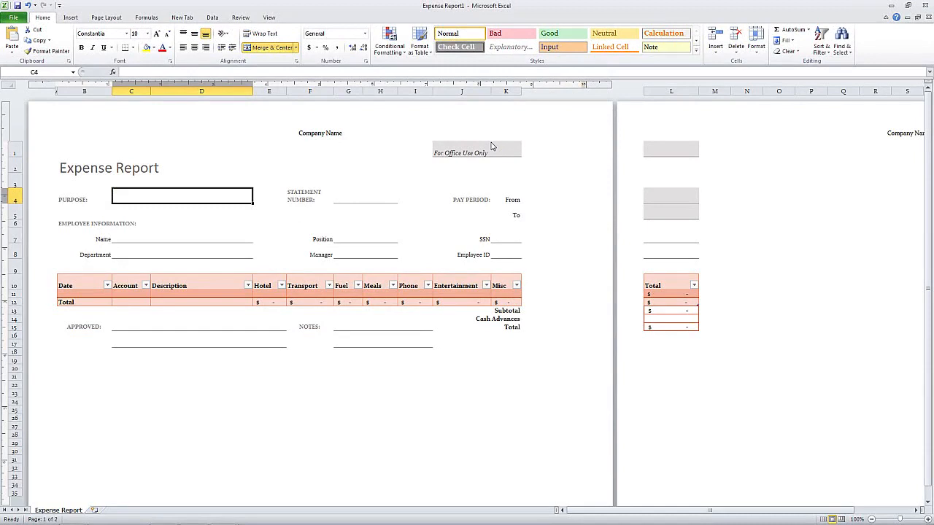
- Bring up the sample templates available for a new workbook
{"action": "left_click", "coordinate": [13, 17]}
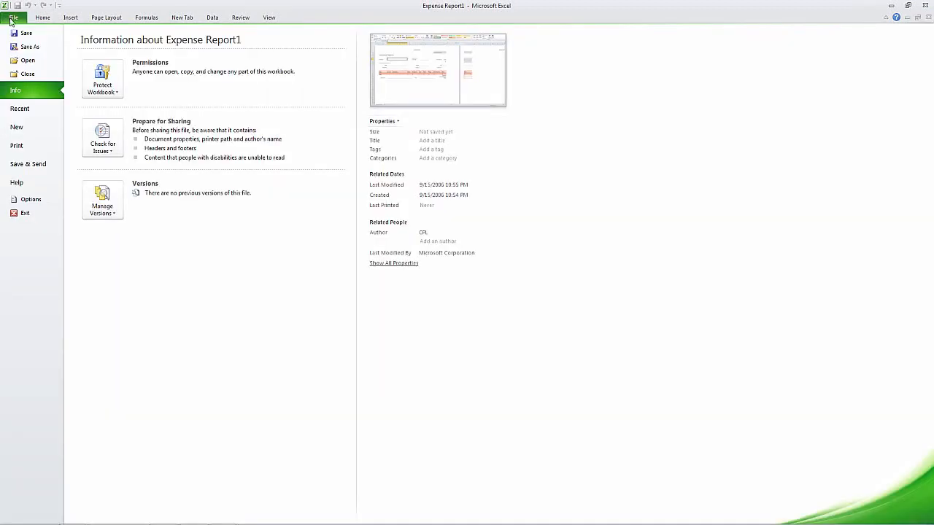
{"action": "left_click", "coordinate": [18, 127]}
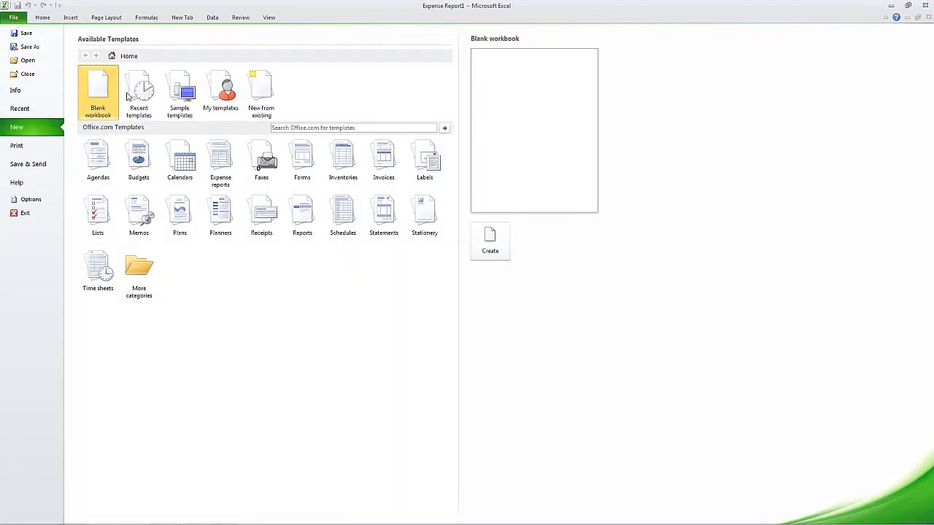
{"action": "left_click", "coordinate": [179, 100]}
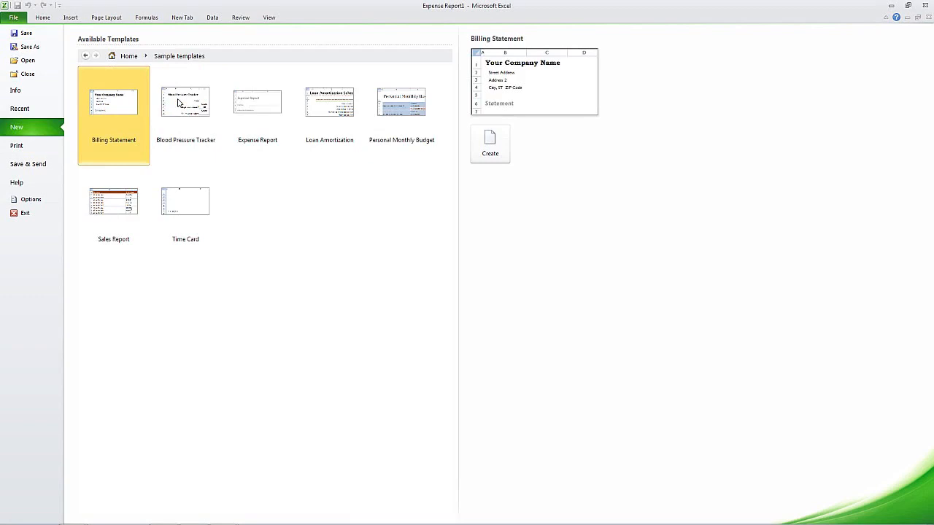
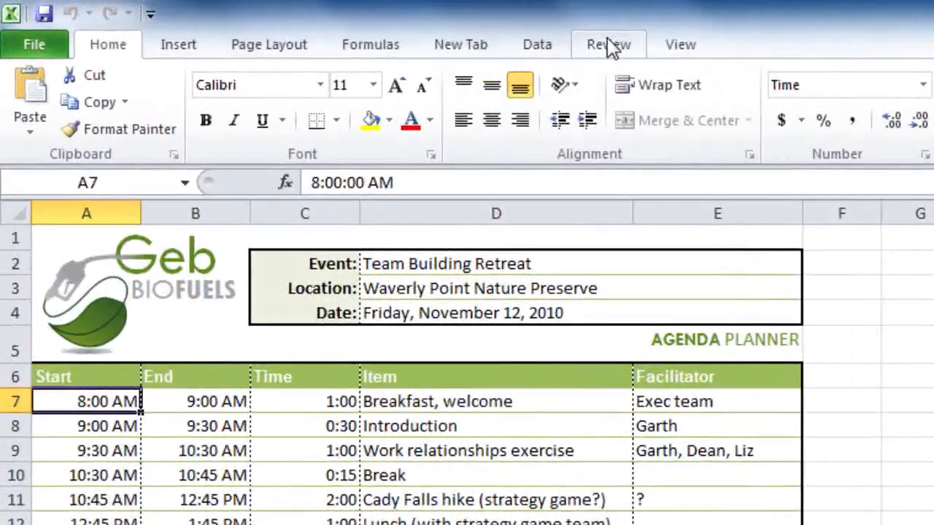
- Turn on change tracking for the agenda workbook, highlighting on screen the changes made since it was last saved
{"action": "left_click", "coordinate": [311, 16]}
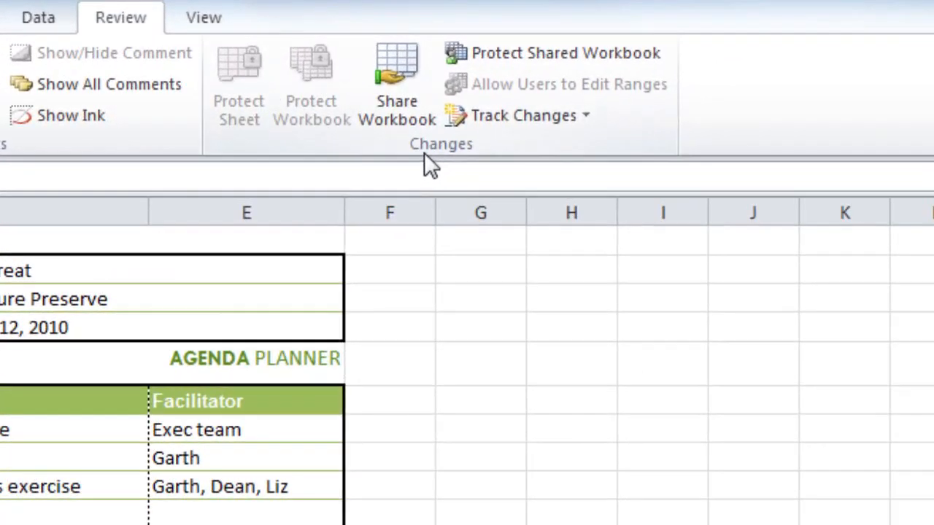
{"action": "left_click", "coordinate": [585, 114]}
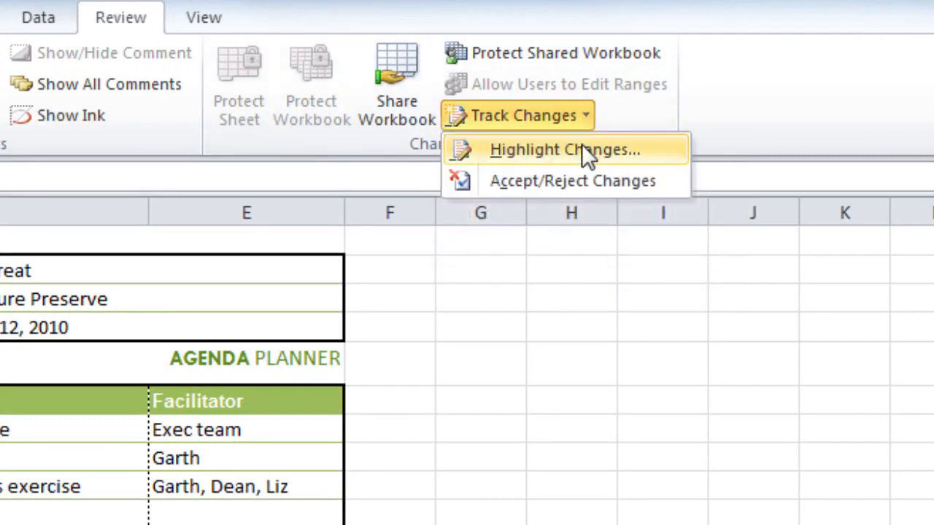
{"action": "left_click", "coordinate": [581, 146]}
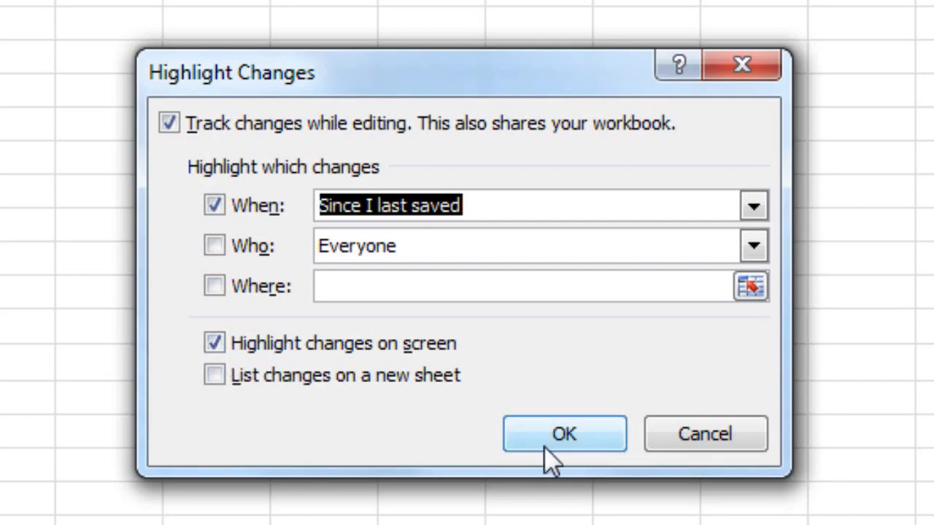
{"action": "left_click", "coordinate": [586, 427]}
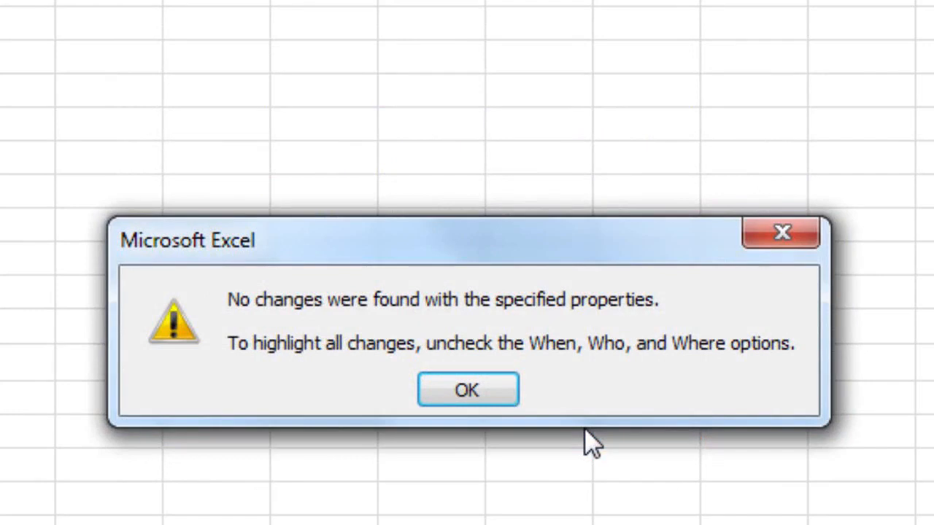
{"action": "left_click", "coordinate": [484, 390]}
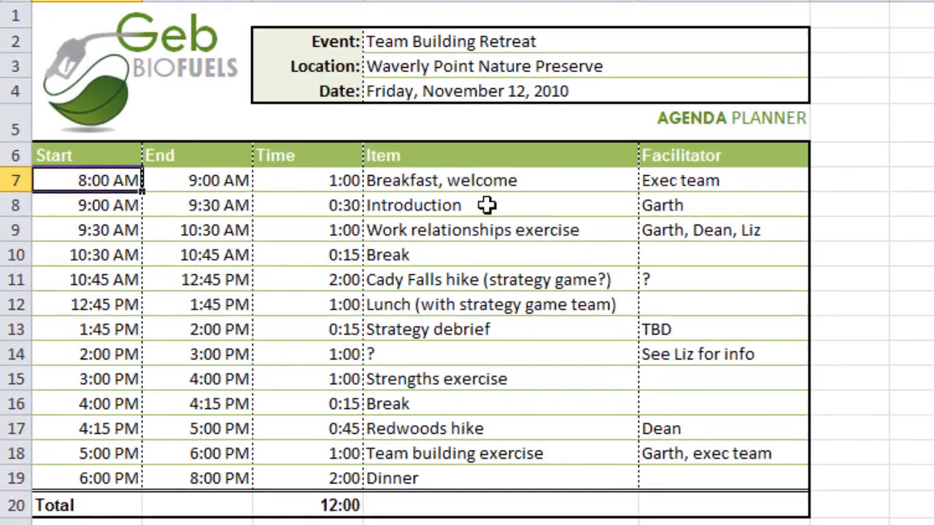
- Replace the row 8 agenda item "Introduction" with "Production" and view its tracked-change note
{"action": "double_click", "coordinate": [486, 205]}
{"action": "left_click_drag", "start_coordinate": [486, 204], "coordinate": [360, 205]}
{"action": "type", "text": "Production"}
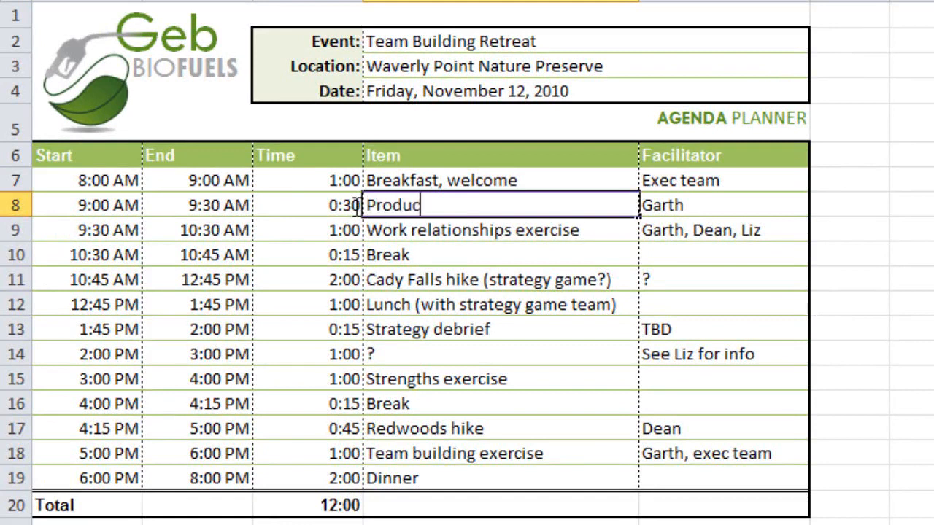
{"action": "left_click", "coordinate": [460, 254]}
{"action": "mouse_move", "coordinate": [379, 200]}
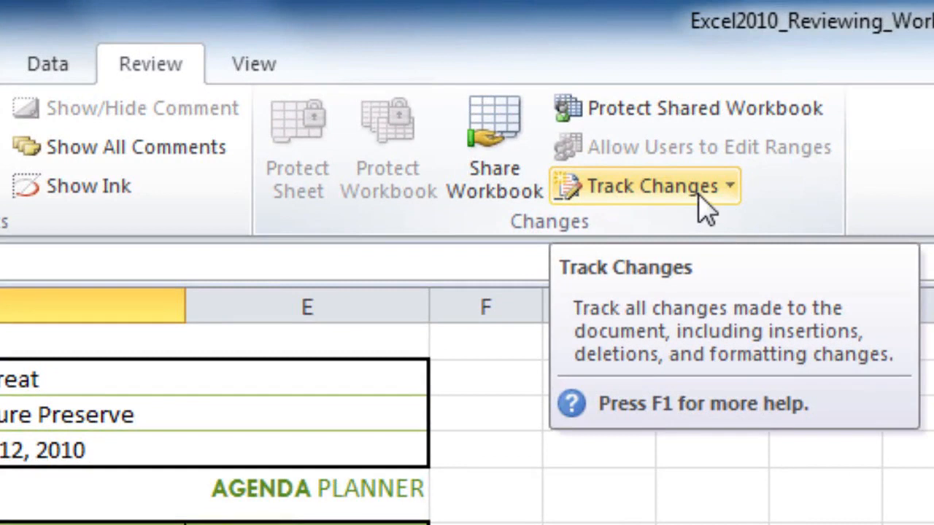
- Turn off change tracking for the agenda workbook and confirm removing it from shared use
{"action": "left_click", "coordinate": [727, 191]}
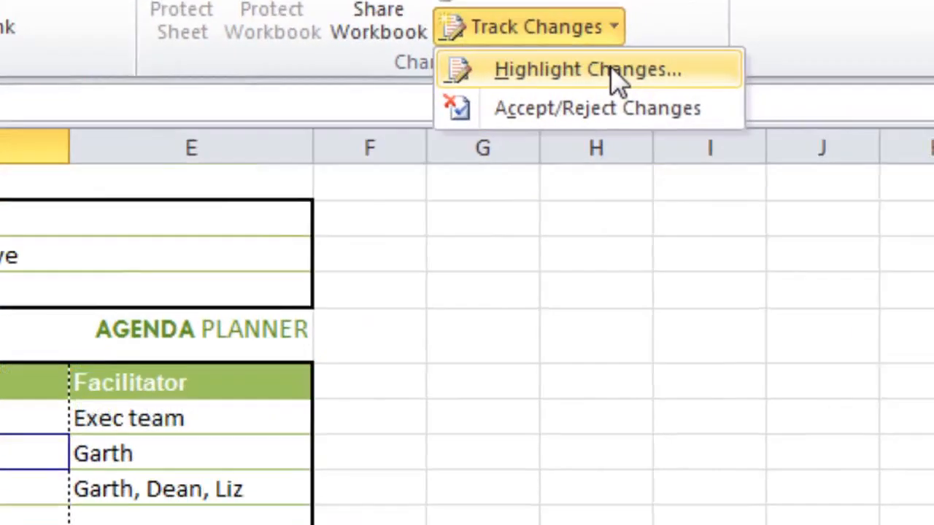
{"action": "left_click", "coordinate": [728, 231]}
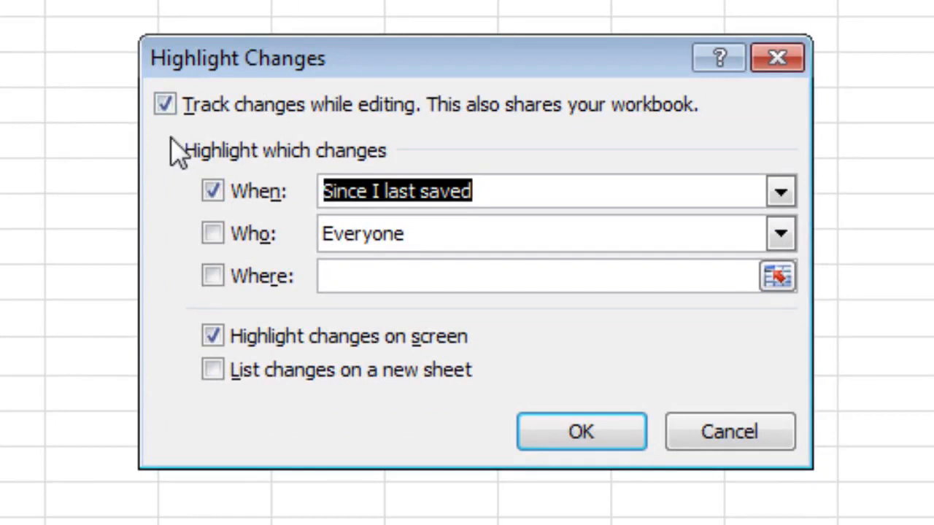
{"action": "left_click", "coordinate": [165, 106]}
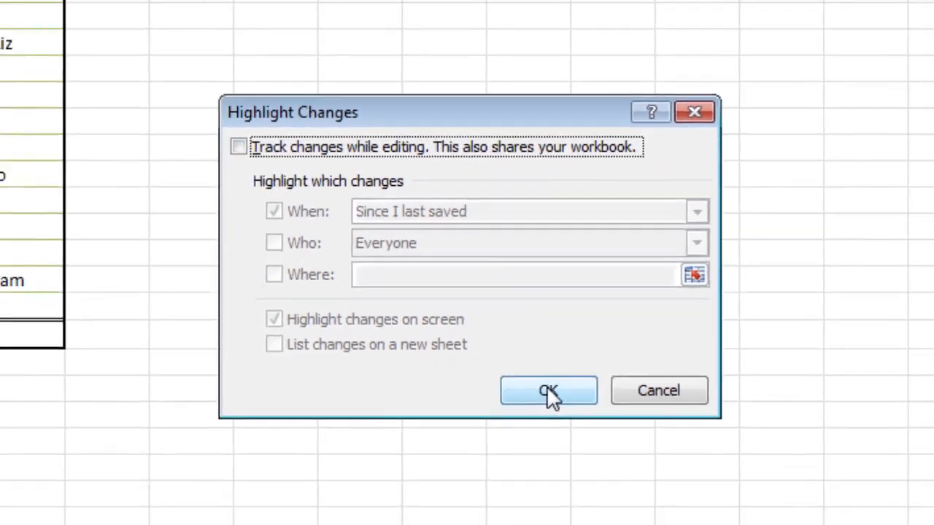
{"action": "left_click", "coordinate": [588, 449]}
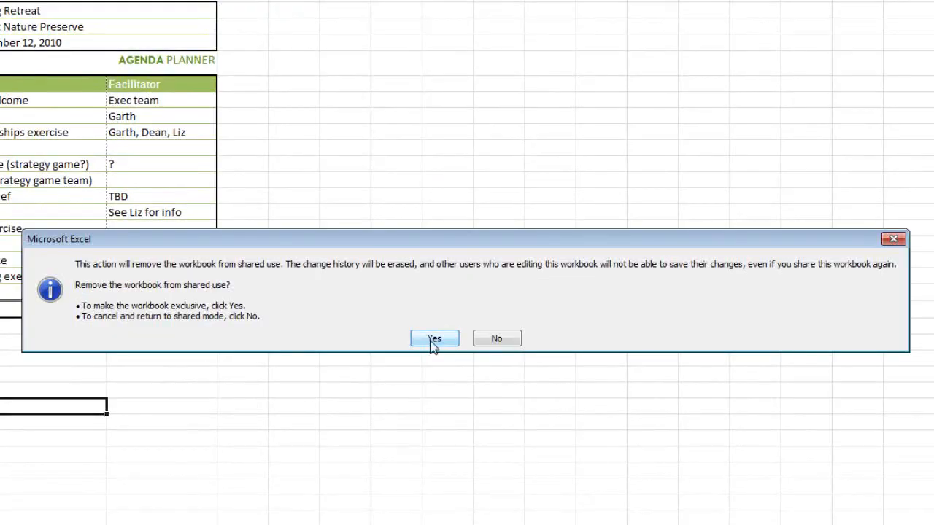
{"action": "left_click", "coordinate": [433, 341]}
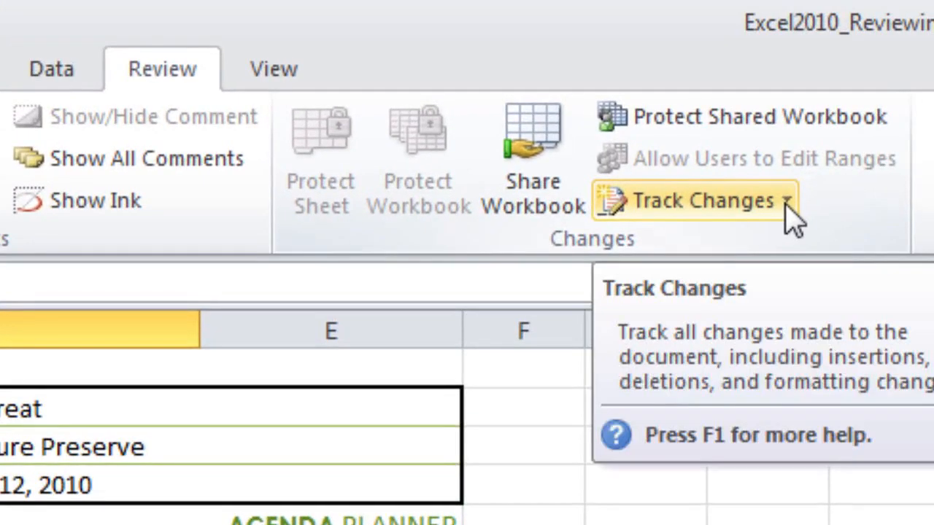
- Start the accept/reject review for changes not yet reviewed, and inspect the change note on the row 8 item
{"action": "left_click", "coordinate": [788, 203]}
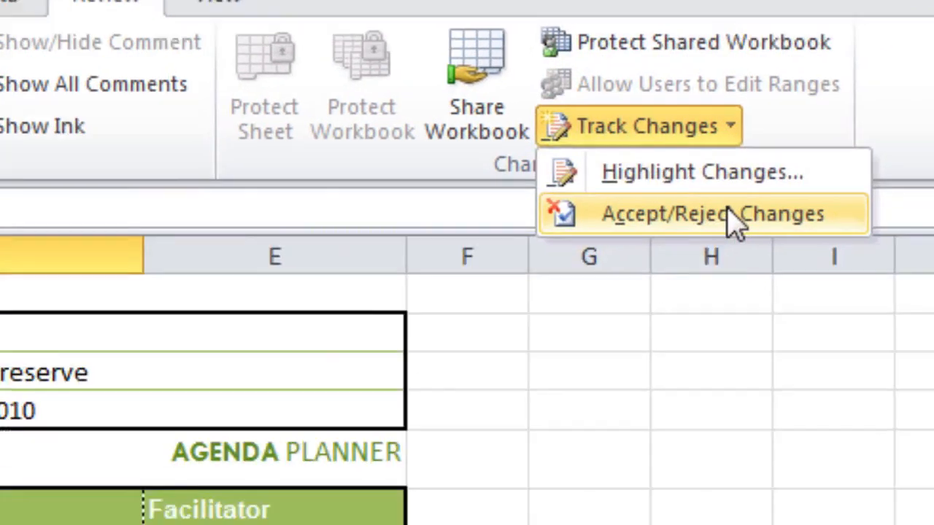
{"action": "left_click", "coordinate": [787, 292]}
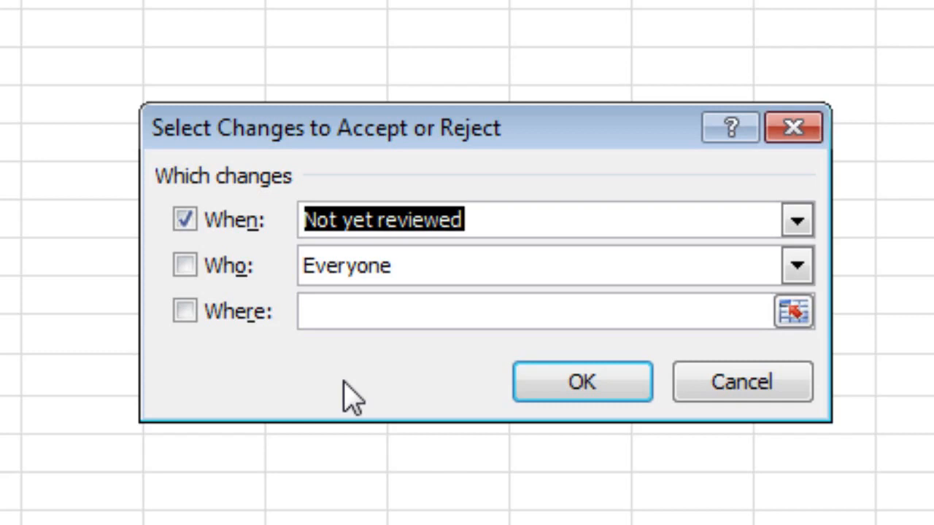
{"action": "left_click", "coordinate": [569, 394]}
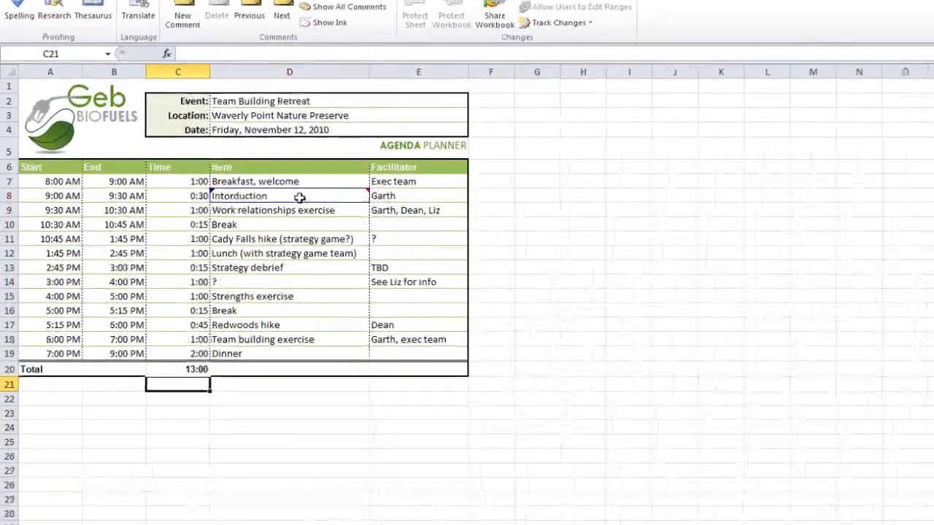
{"action": "mouse_move", "coordinate": [234, 168]}
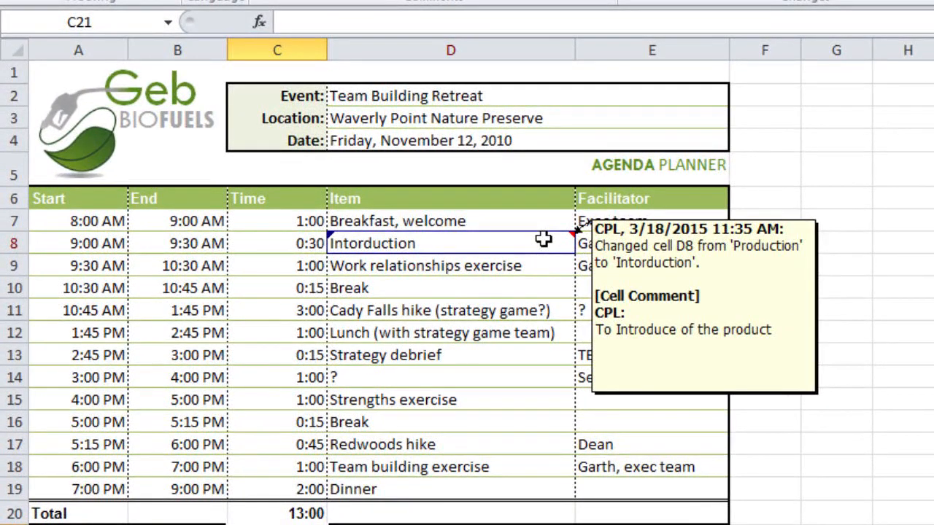
{"action": "left_click", "coordinate": [544, 240]}
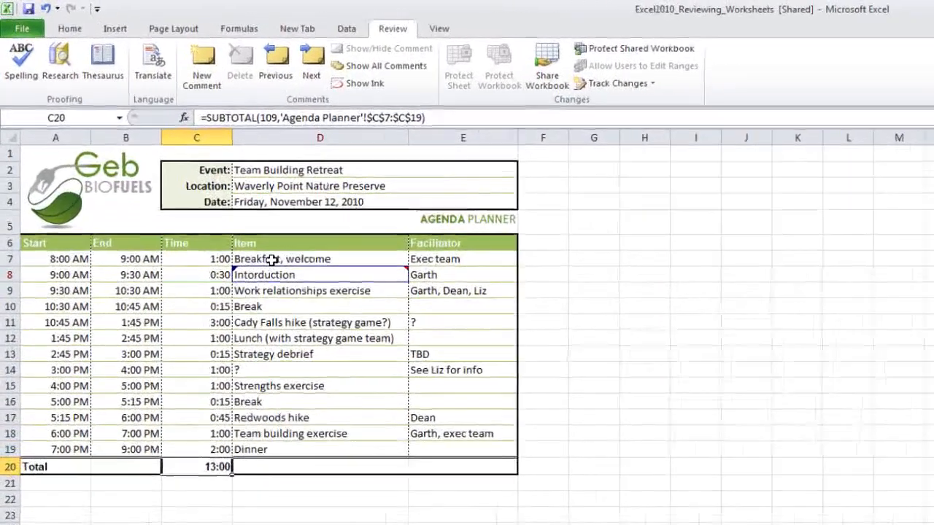
- Add the comment "Welcome Presentation on arriving" to the "Breakfast, welcome" item in row 7
{"action": "left_click", "coordinate": [167, 159]}
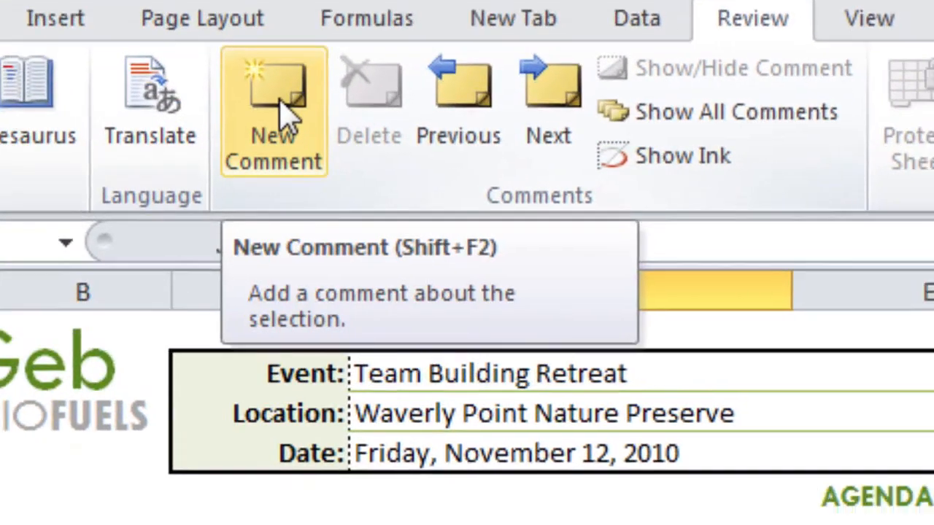
{"action": "left_click", "coordinate": [287, 117]}
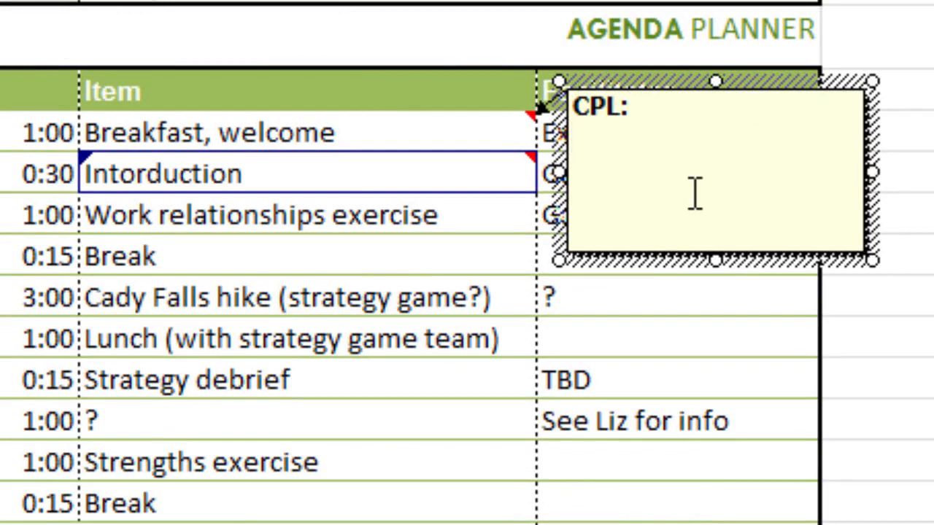
{"action": "type", "text": "Welcom"}
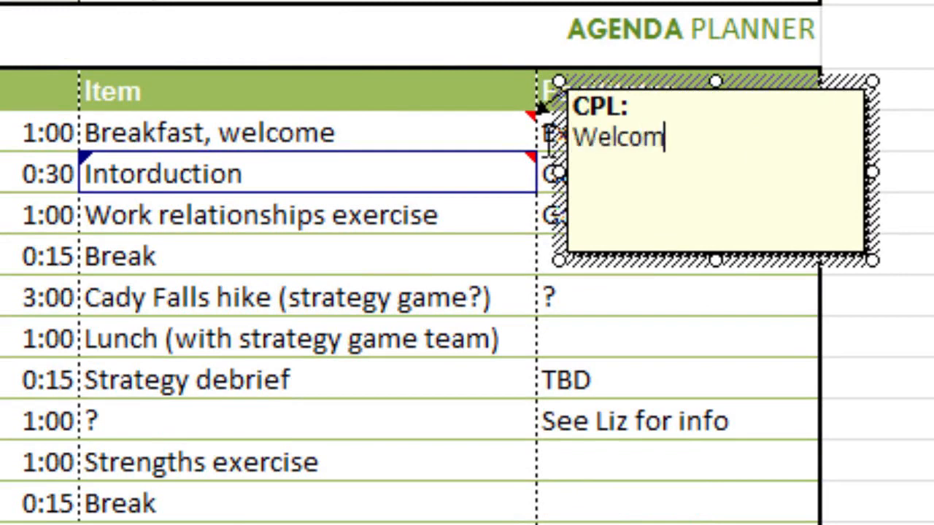
{"action": "type", "text": "e Presentation on ar"}
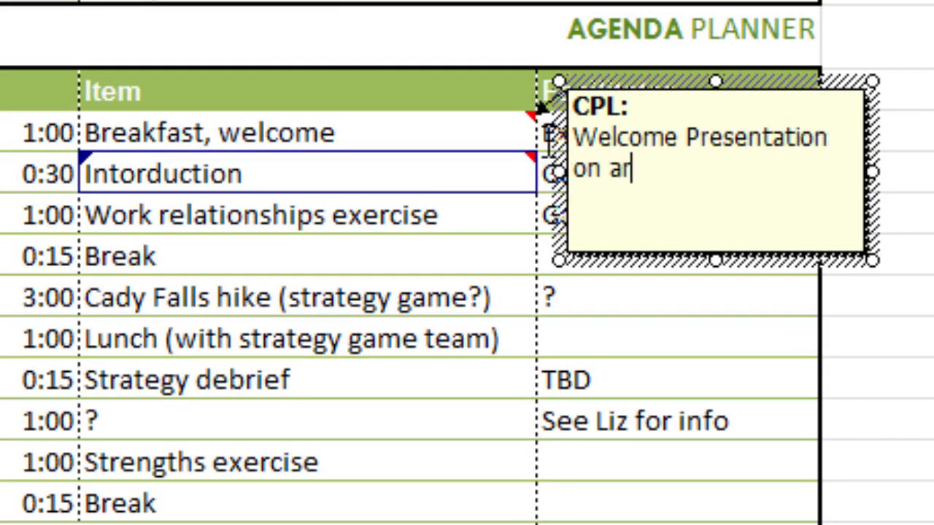
{"action": "type", "text": "riving"}
{"action": "left_click", "coordinate": [526, 124]}
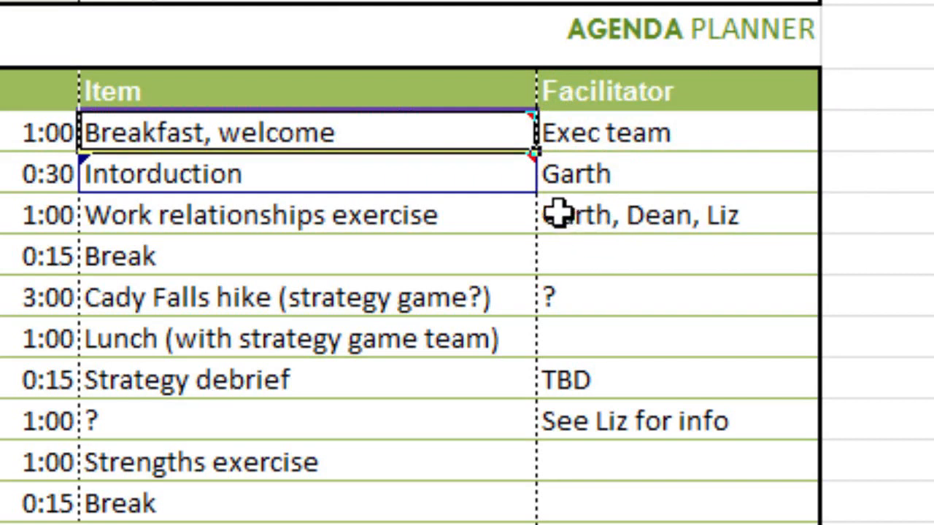
{"action": "left_click", "coordinate": [598, 170]}
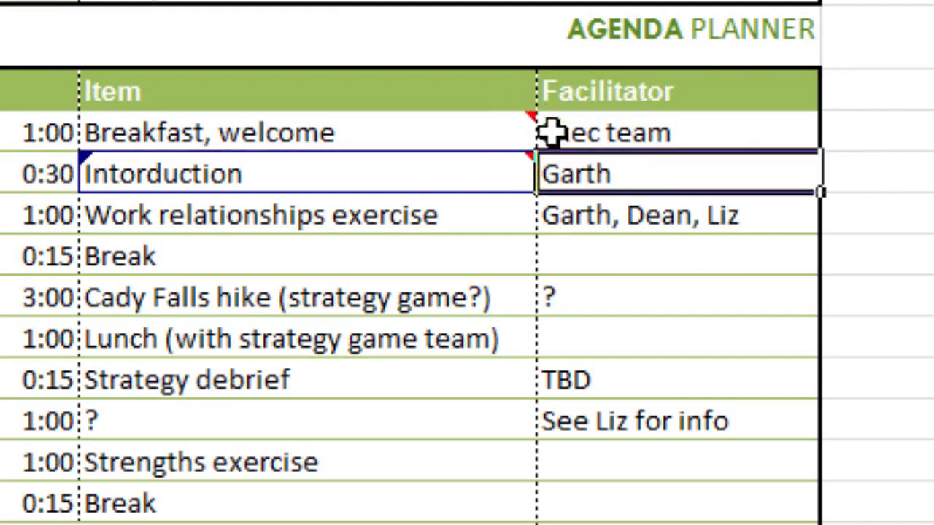